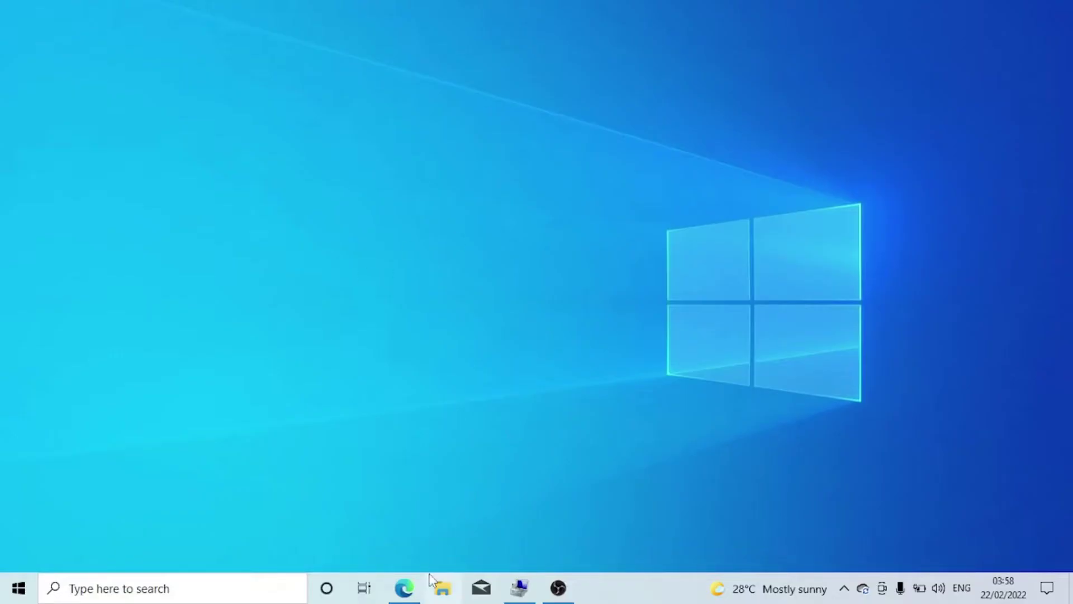
# Launch File Explorer and choose Manage on This PC to open Computer Management
pyautogui.click(445, 588)
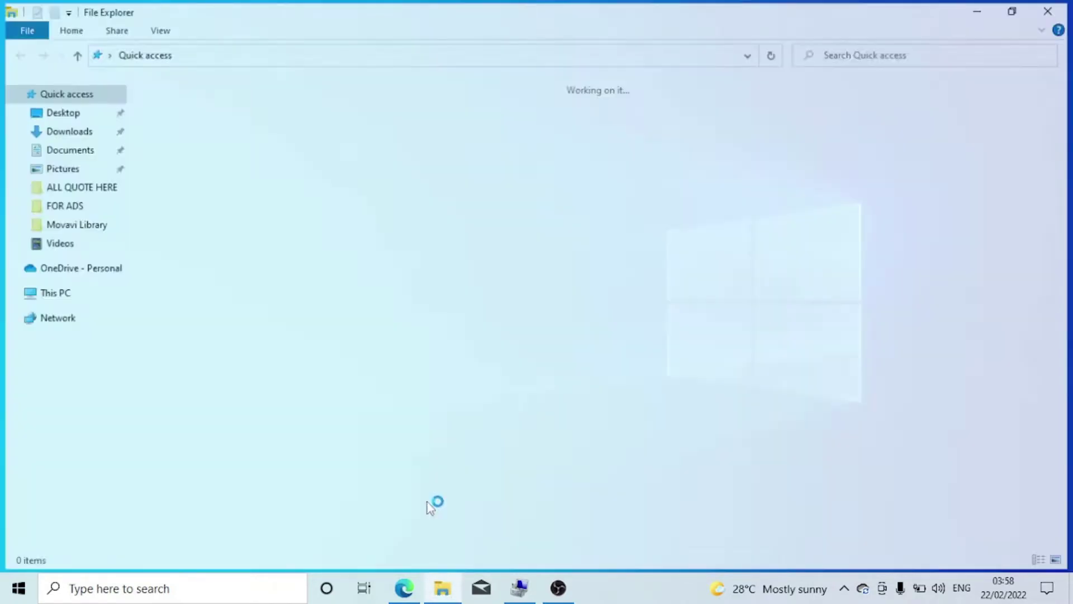
pyautogui.click(51, 292)
pyautogui.rightClick(67, 298)
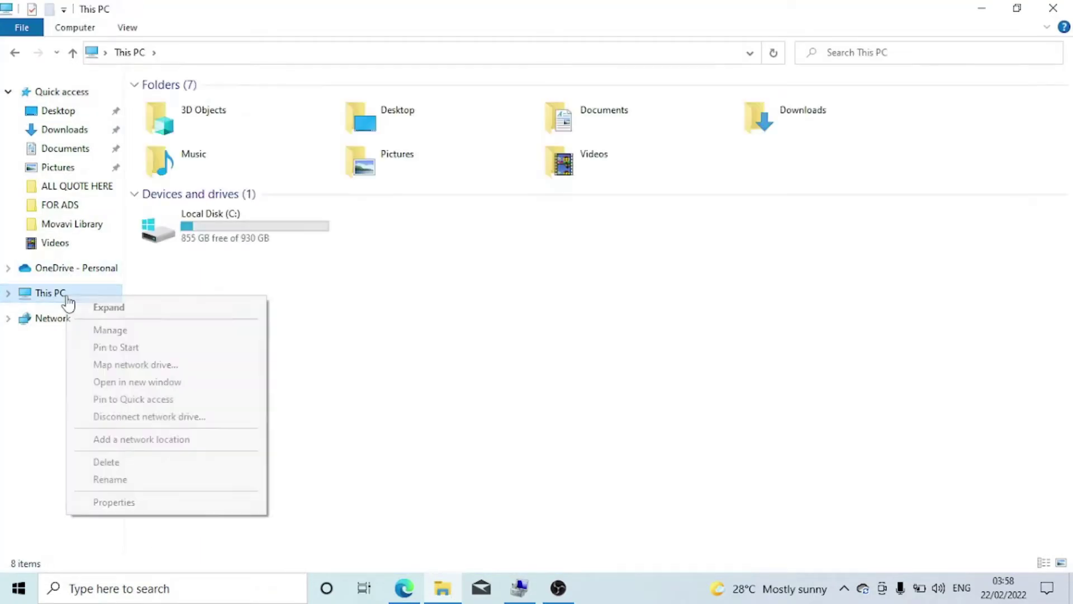
pyautogui.click(110, 330)
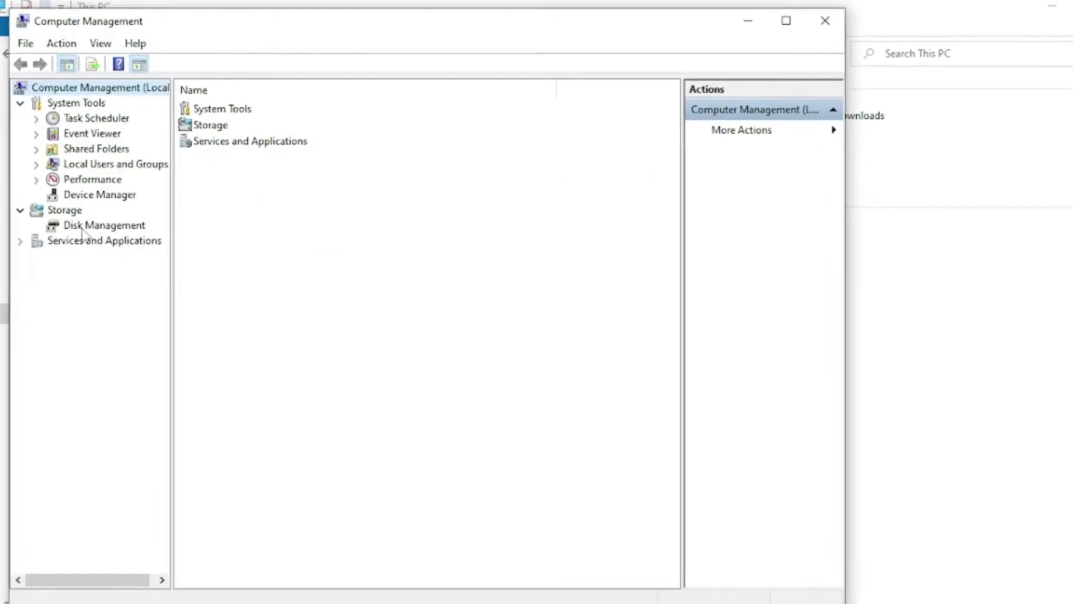
# Show Disk Management and bring up the C: partition's volume actions
pyautogui.click(104, 212)
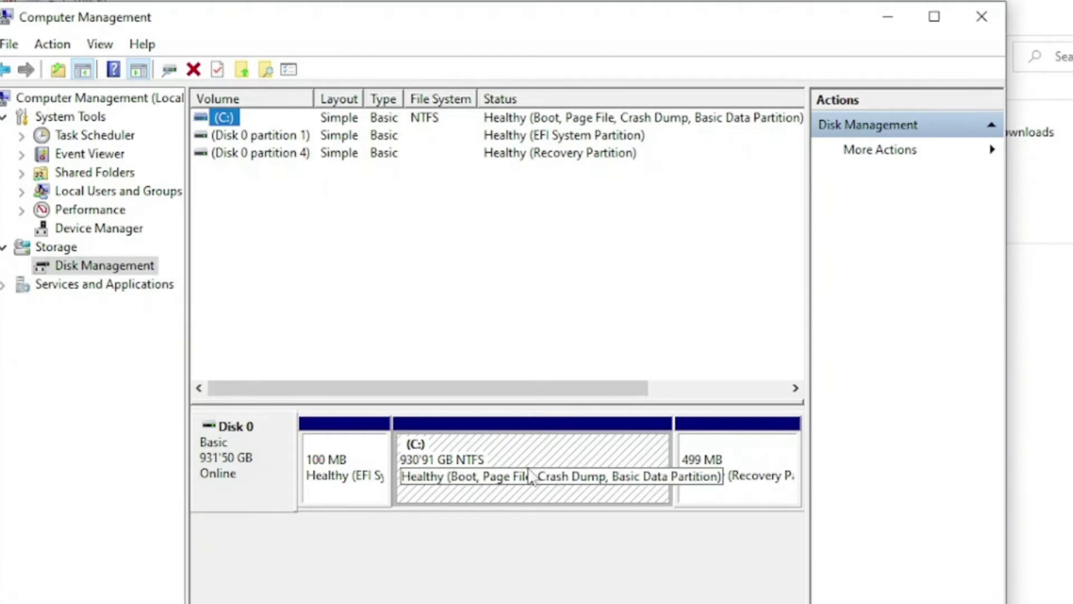
pyautogui.rightClick(470, 487)
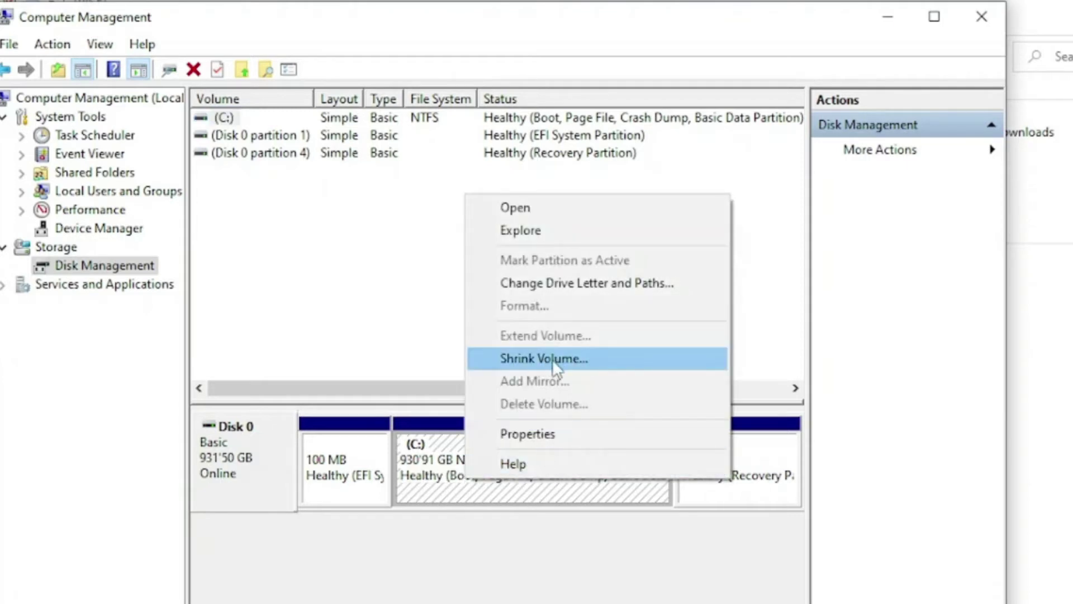
# Shrink the C: volume by 50000 MB, replacing the suggested amount
pyautogui.click(553, 360)
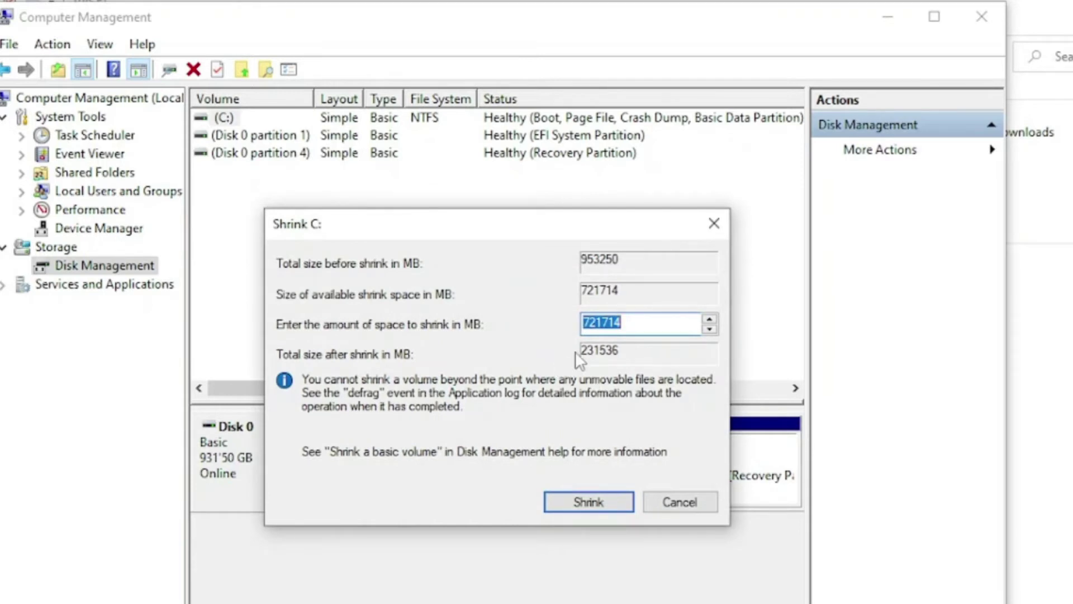
pyautogui.click(658, 320)
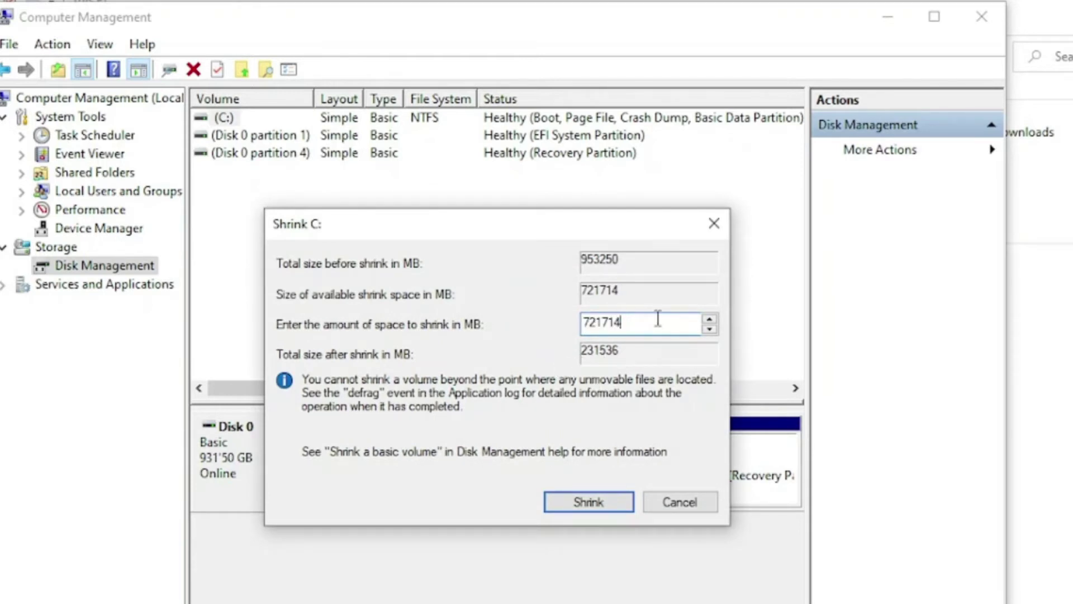
pyautogui.press('BackSpace')
pyautogui.press('BackSpace')
pyautogui.press('BackSpace')
pyautogui.press('BackSpace')
pyautogui.press('BackSpace')
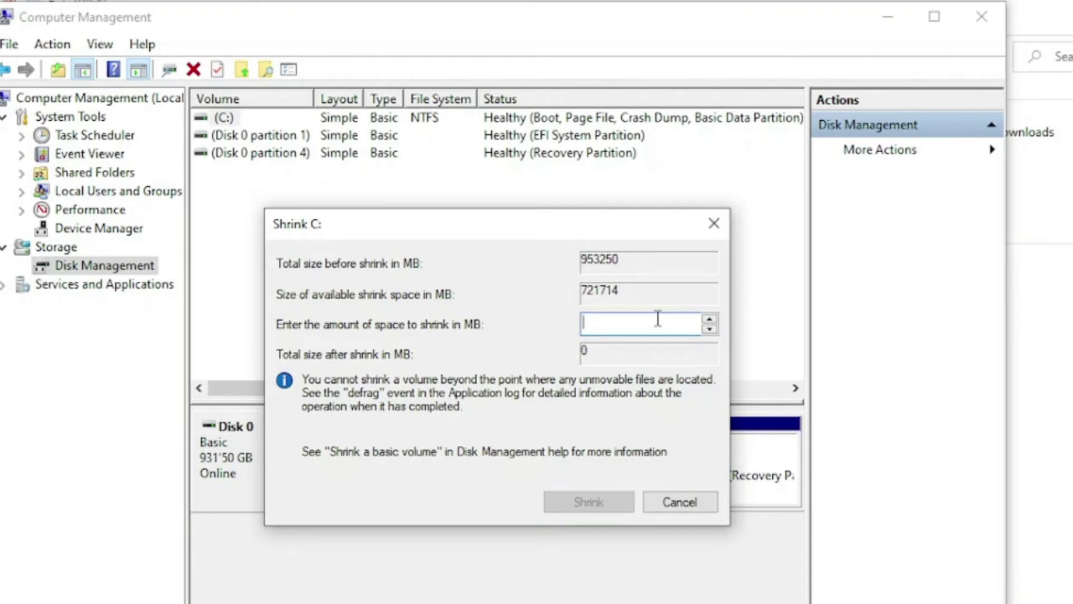
pyautogui.write('50')
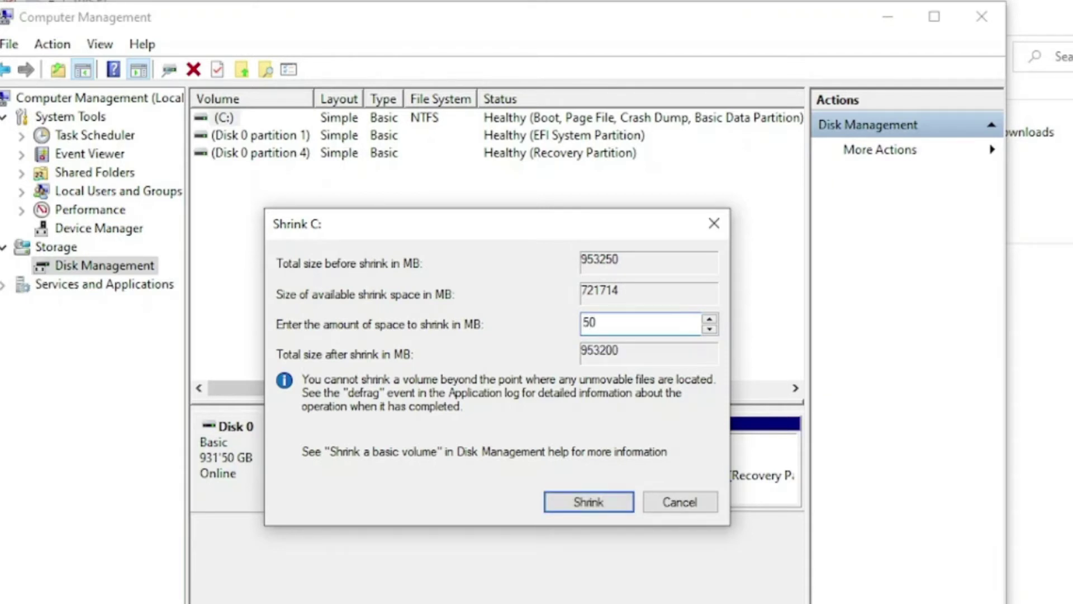
pyautogui.write('000')
pyautogui.click(589, 502)
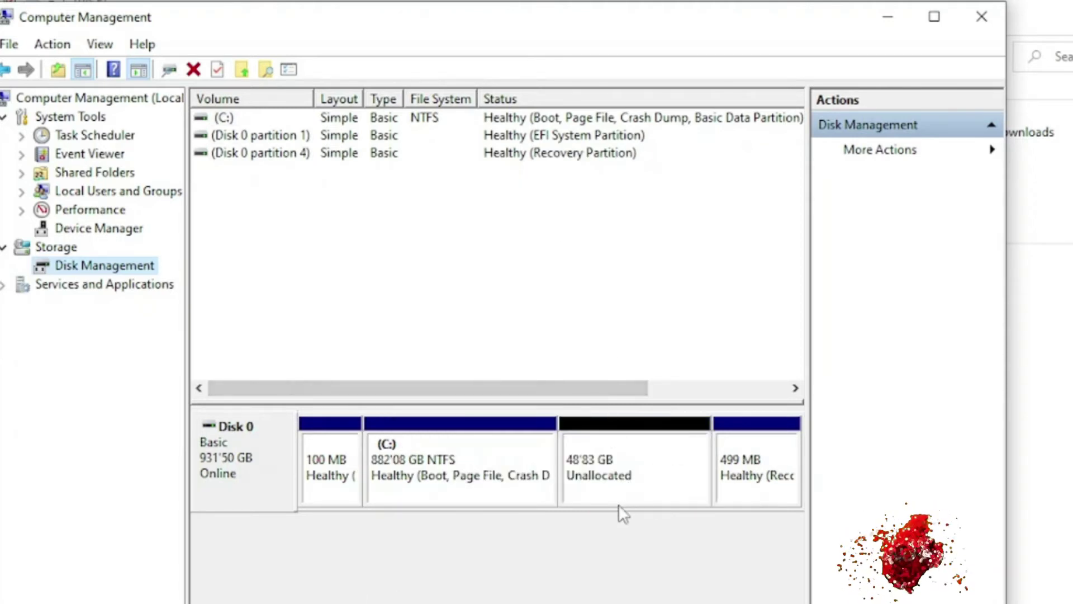
# Start the New Simple Volume Wizard on Disk 0's 48.83 GB unallocated space
pyautogui.moveTo(738, 17); pyautogui.dragTo(1014, 455)
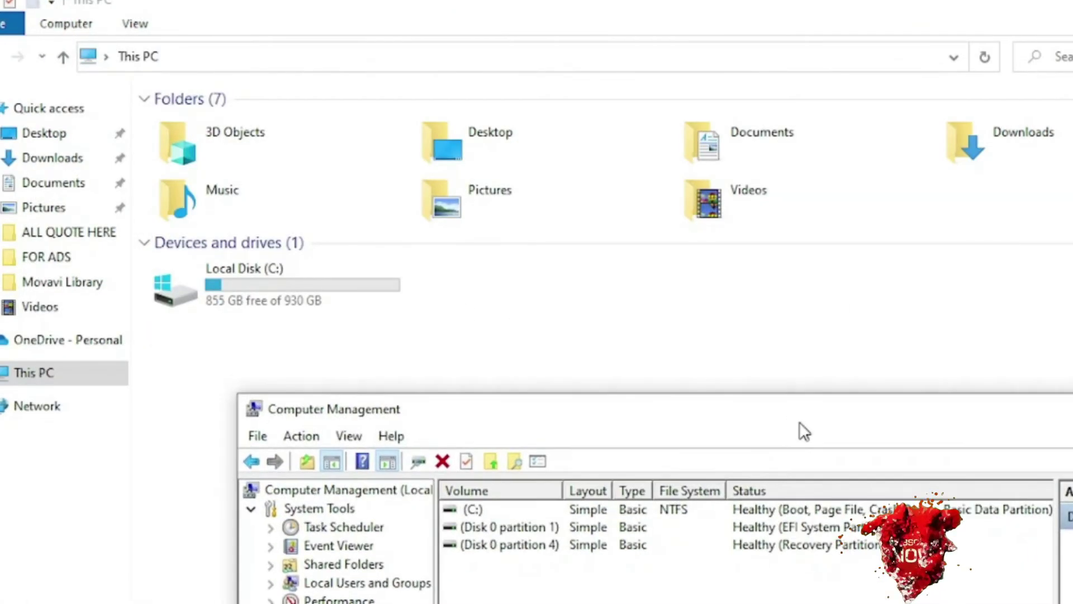
pyautogui.moveTo(789, 445); pyautogui.dragTo(654, 278)
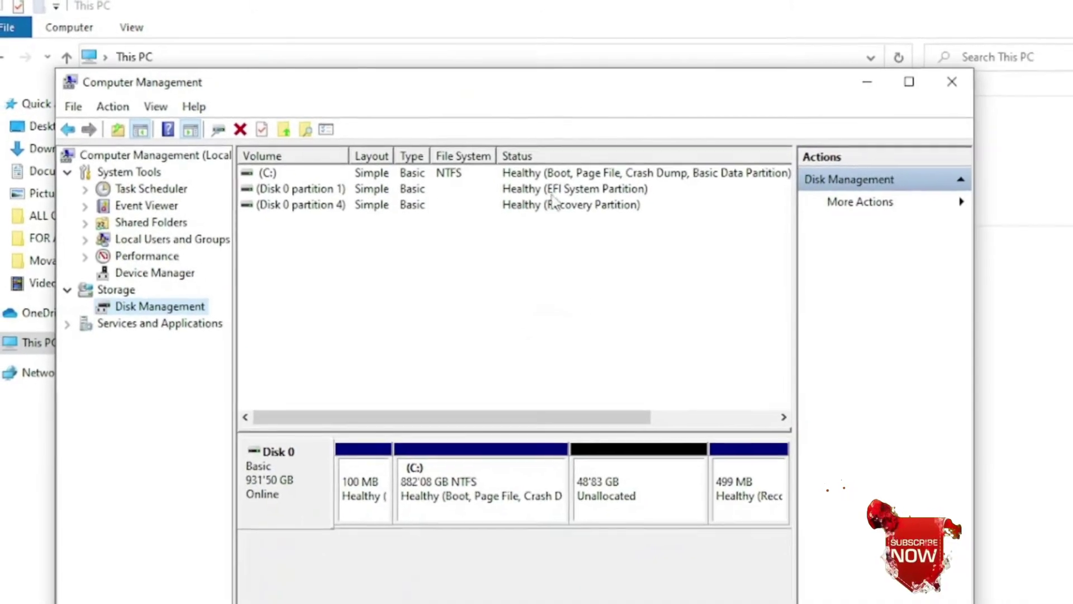
pyautogui.rightClick(549, 424)
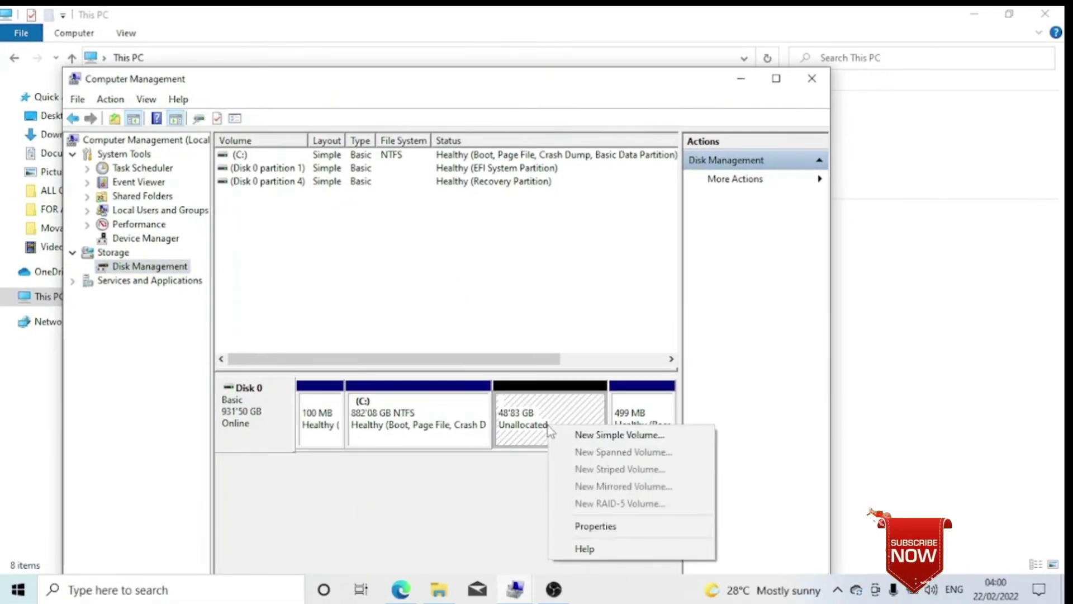
pyautogui.click(618, 436)
# Keep the 50000 MB volume size and assign drive letter H
pyautogui.click(518, 435)
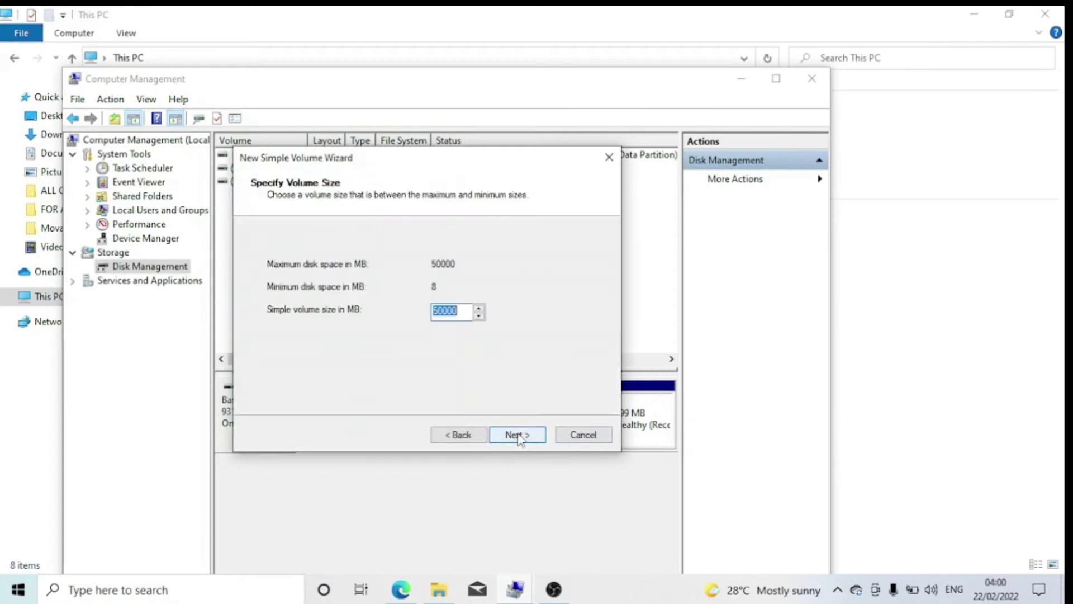
pyautogui.click(518, 435)
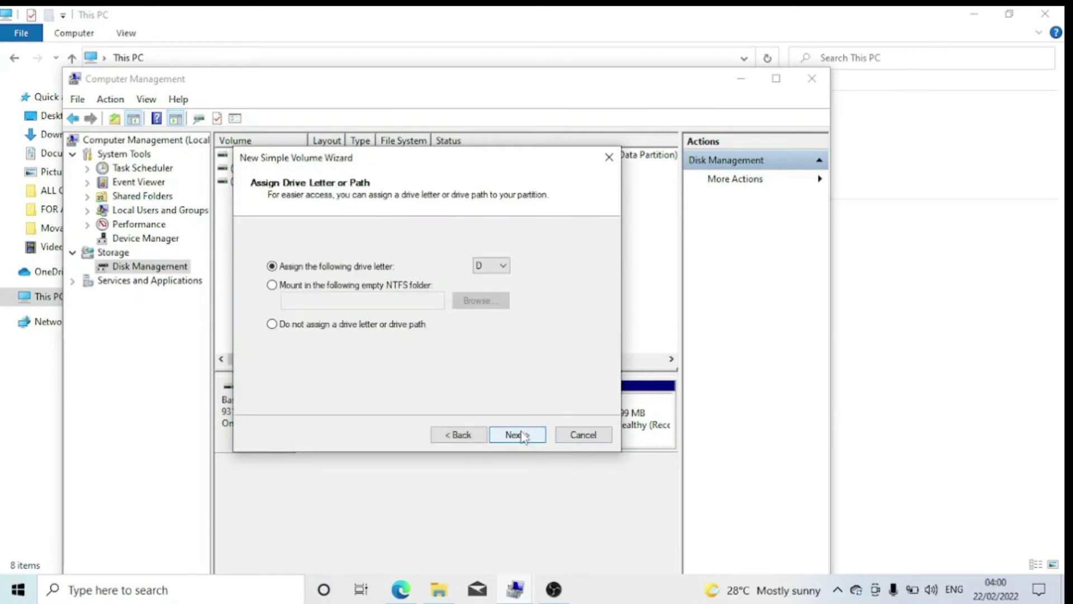
pyautogui.click(503, 266)
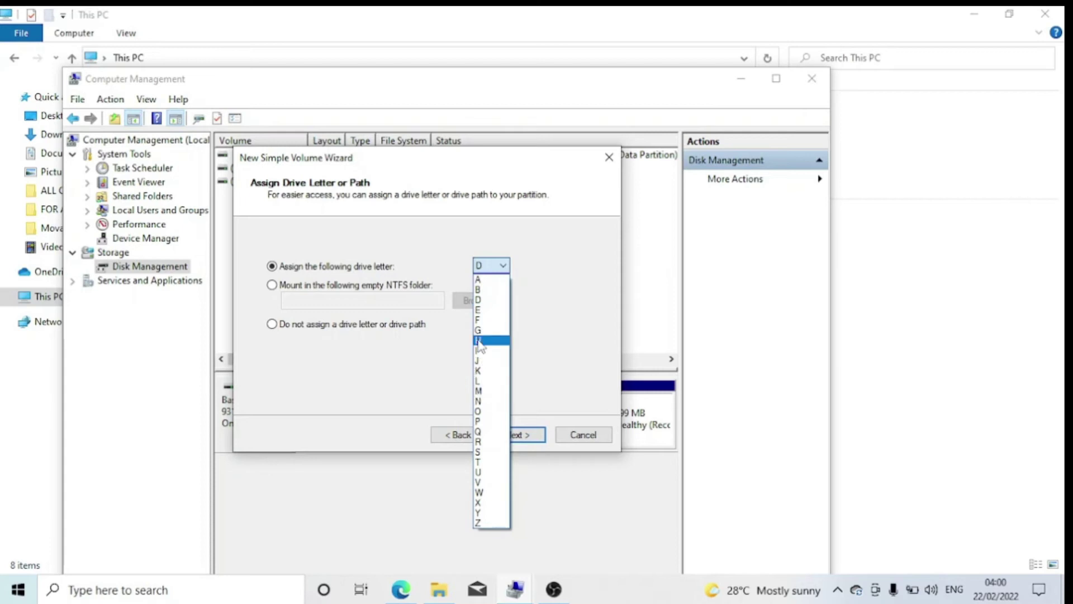
pyautogui.click(489, 340)
pyautogui.moveTo(458, 159)
pyautogui.mouseDown()
pyautogui.moveTo(754, 256)
pyautogui.moveTo(696, 244)
pyautogui.moveTo(661, 205)
pyautogui.mouseUp()
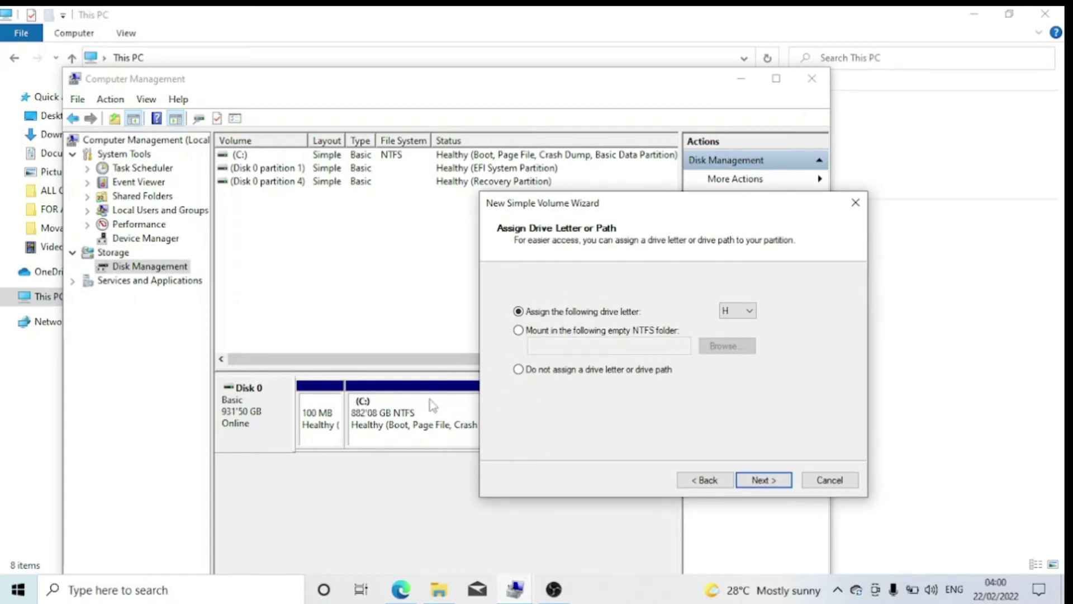
pyautogui.moveTo(703, 213); pyautogui.dragTo(540, 163)
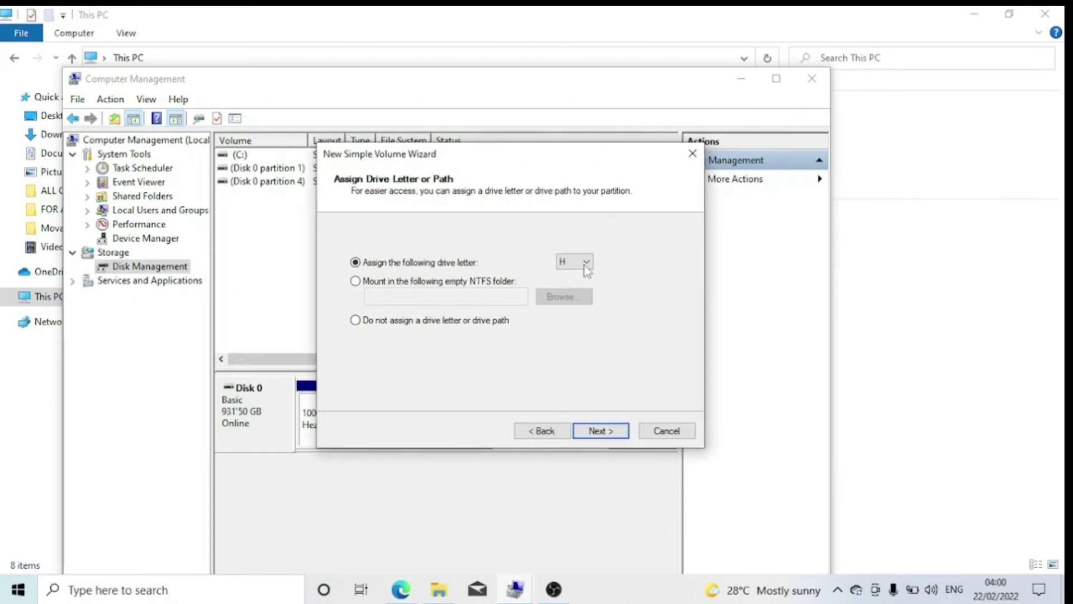
pyautogui.click(601, 431)
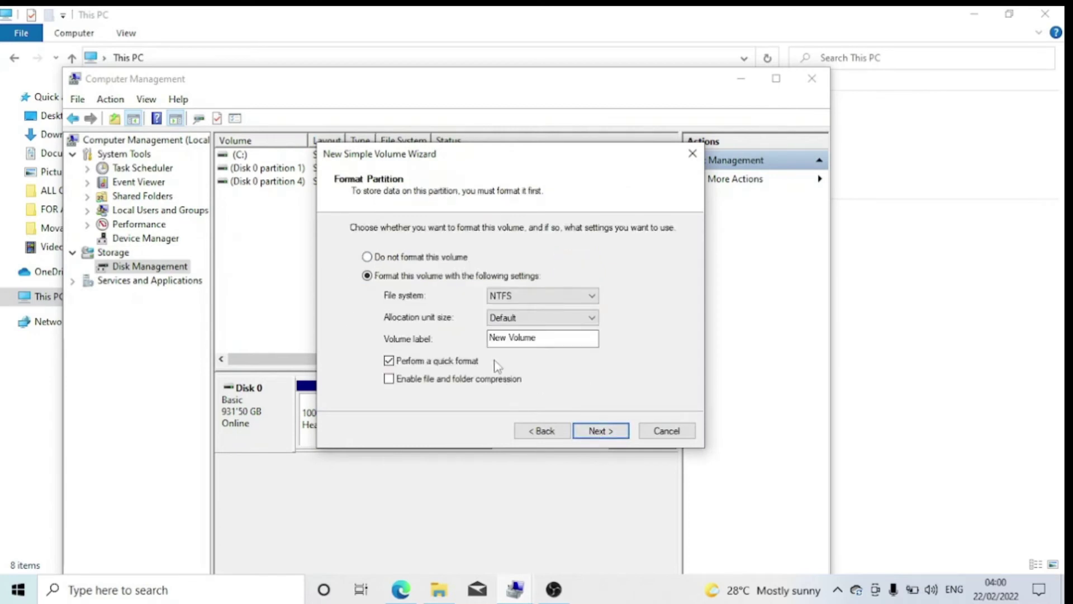
# Select the default 'New Volume' label text for replacement
pyautogui.moveTo(545, 338); pyautogui.dragTo(491, 341)
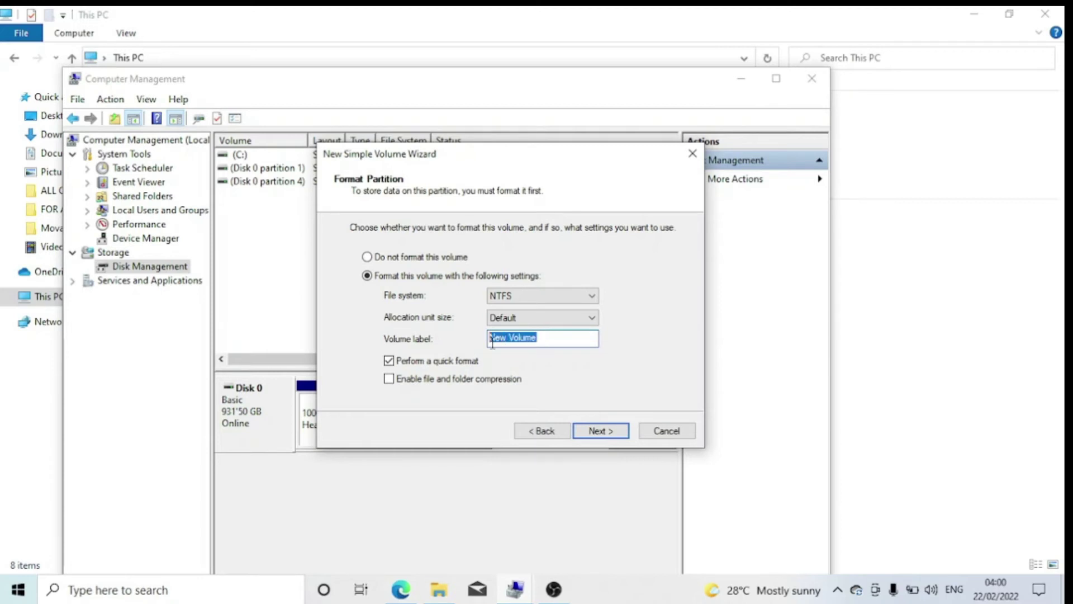
pyautogui.write('whi')
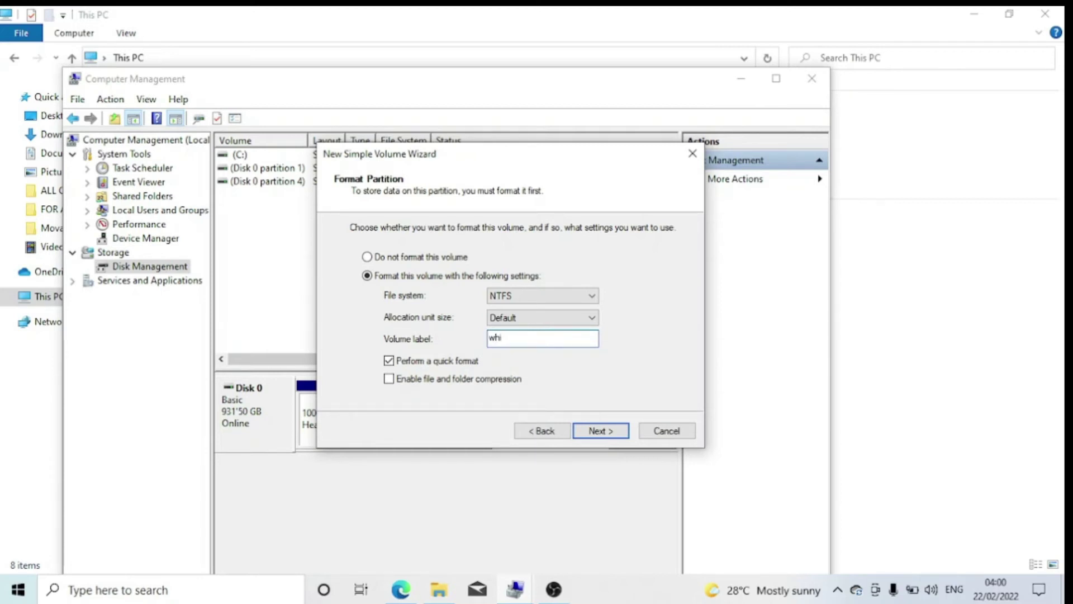
pyautogui.write('szan ')
pyautogui.write('tech')
# Finish creating the 'whiszan tech (H:)' NTFS volume and minimize Computer Management
pyautogui.click(602, 431)
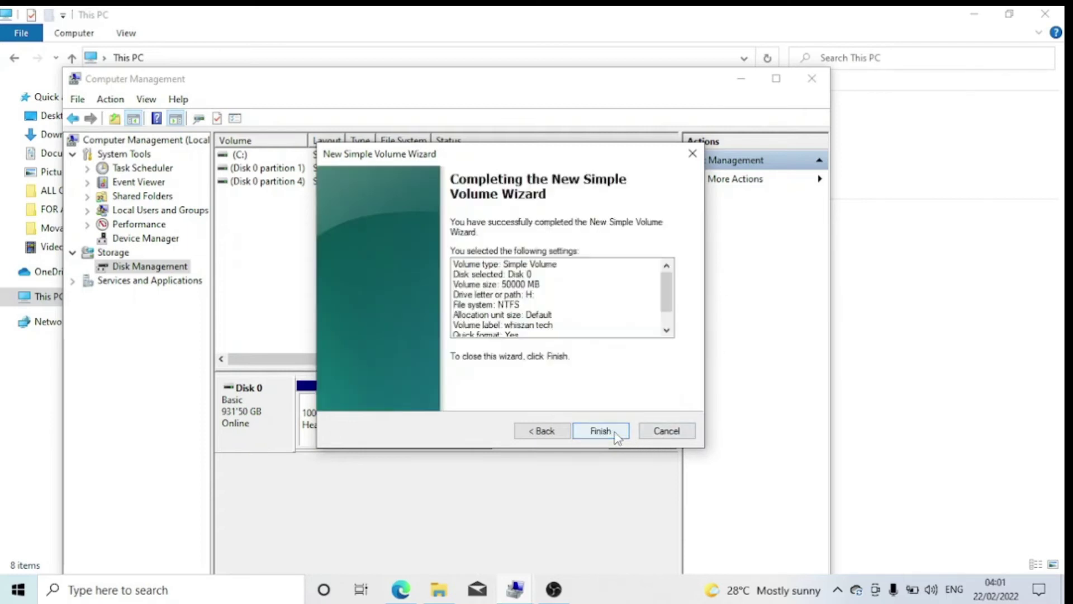
pyautogui.click(616, 436)
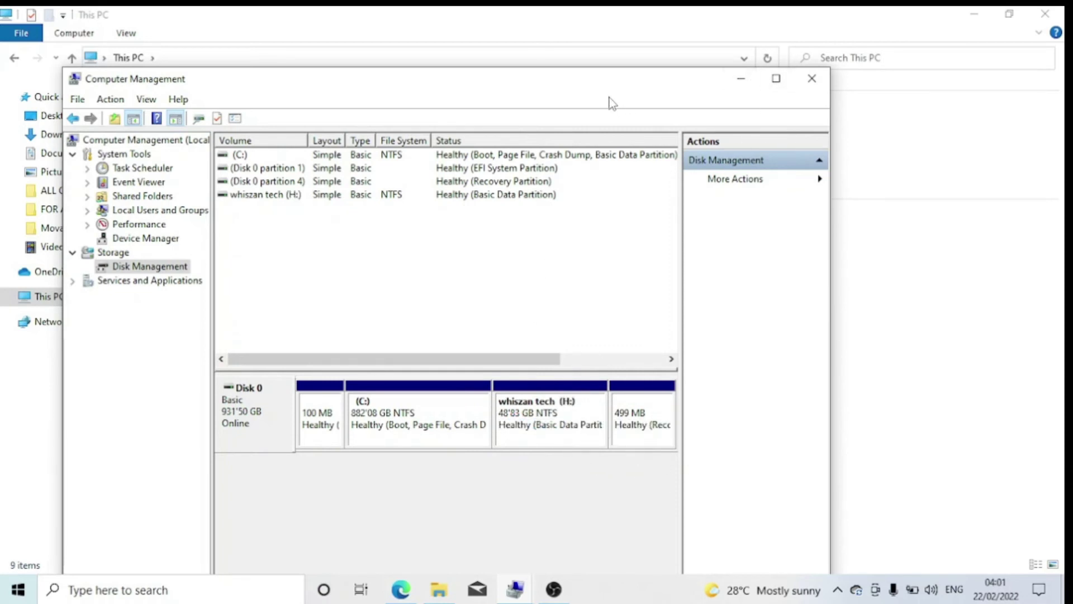
pyautogui.moveTo(619, 89); pyautogui.dragTo(642, 88)
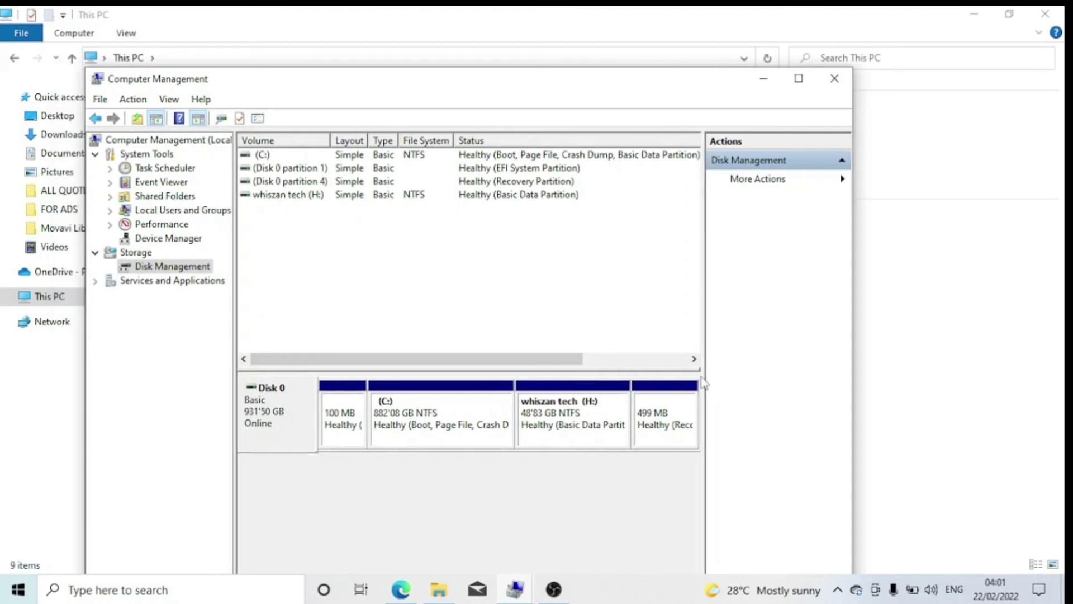
pyautogui.click(760, 84)
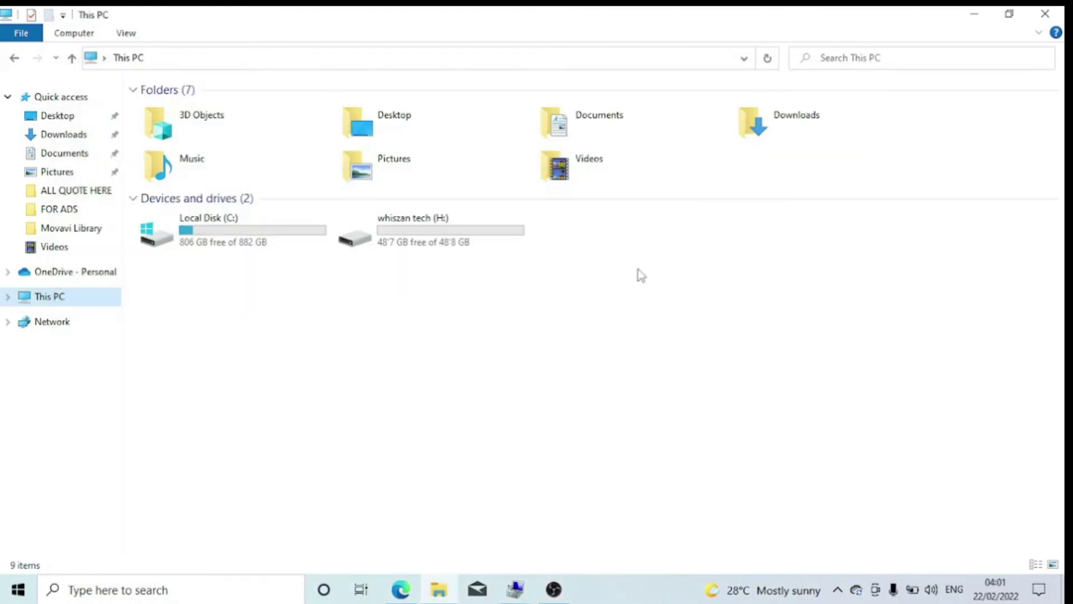
pyautogui.rightClick(480, 330)
pyautogui.click(517, 394)
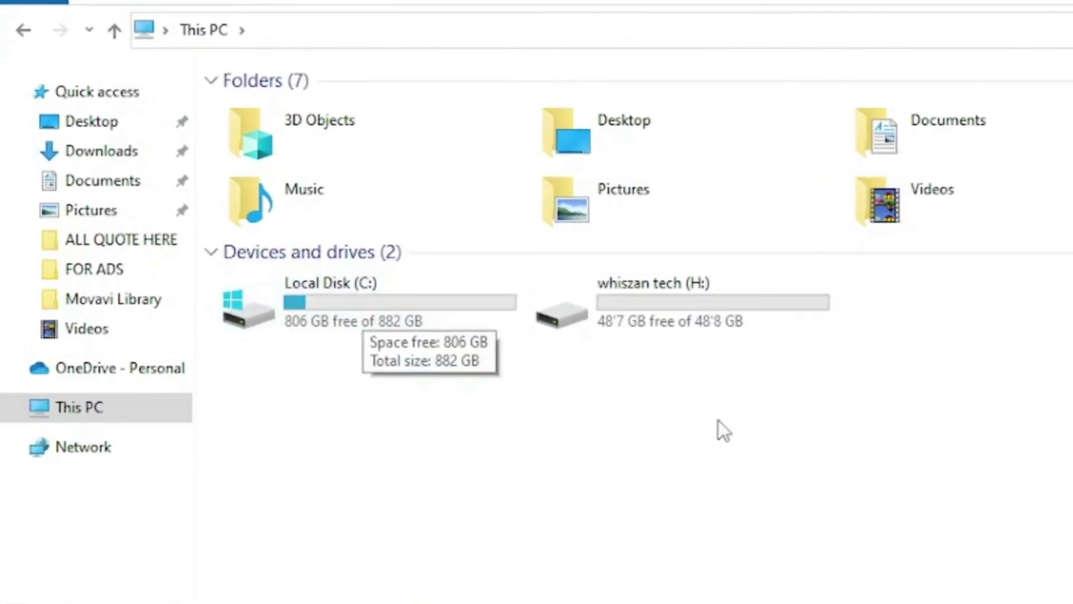
pyautogui.doubleClick(686, 323)
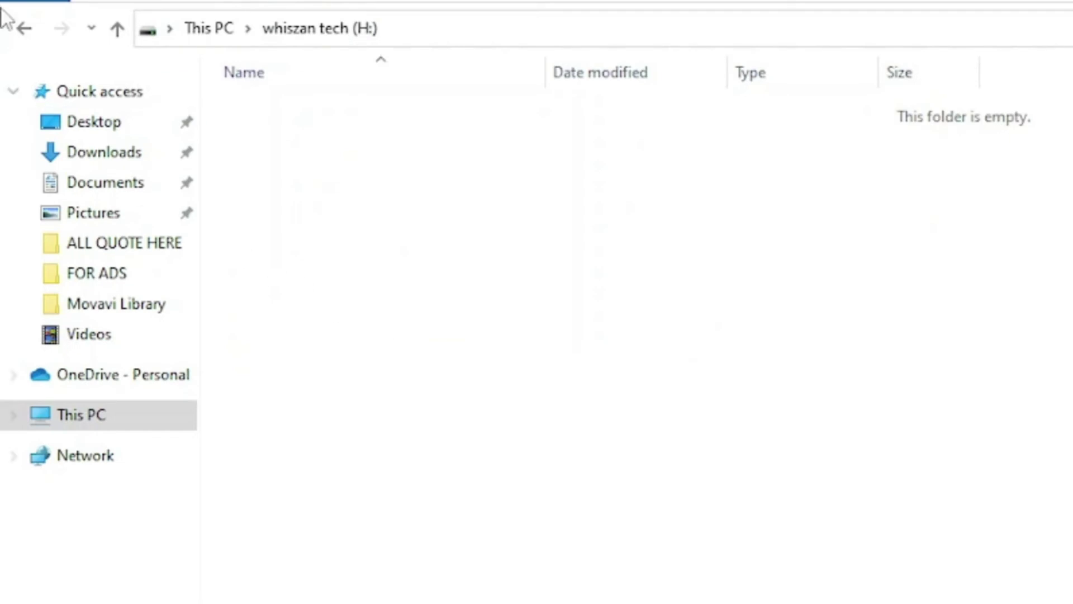
pyautogui.click(24, 28)
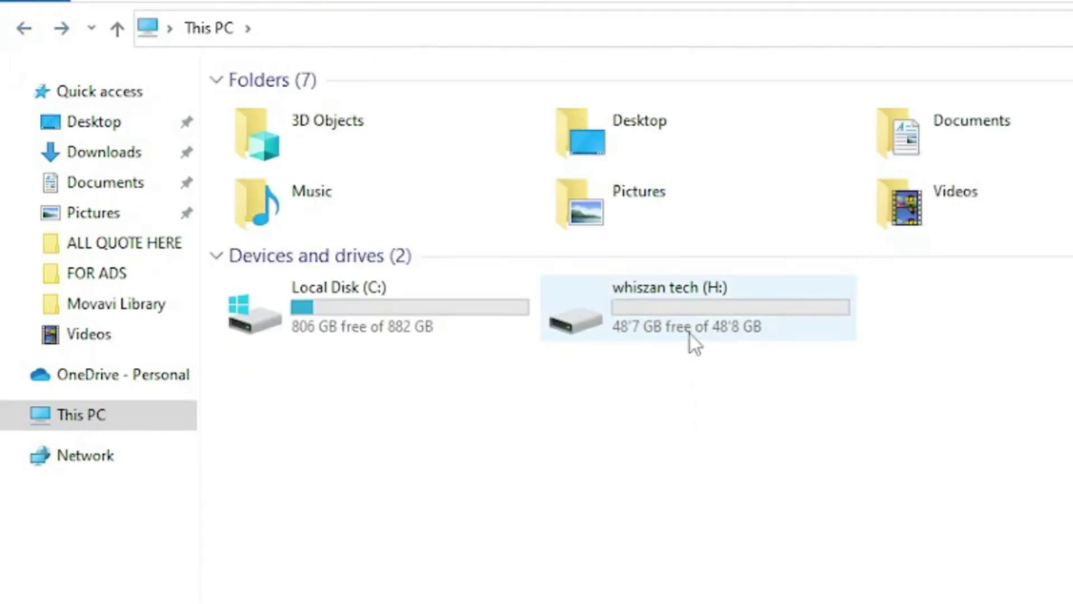
pyautogui.doubleClick(691, 324)
pyautogui.moveTo(528, 259); pyautogui.dragTo(831, 503)
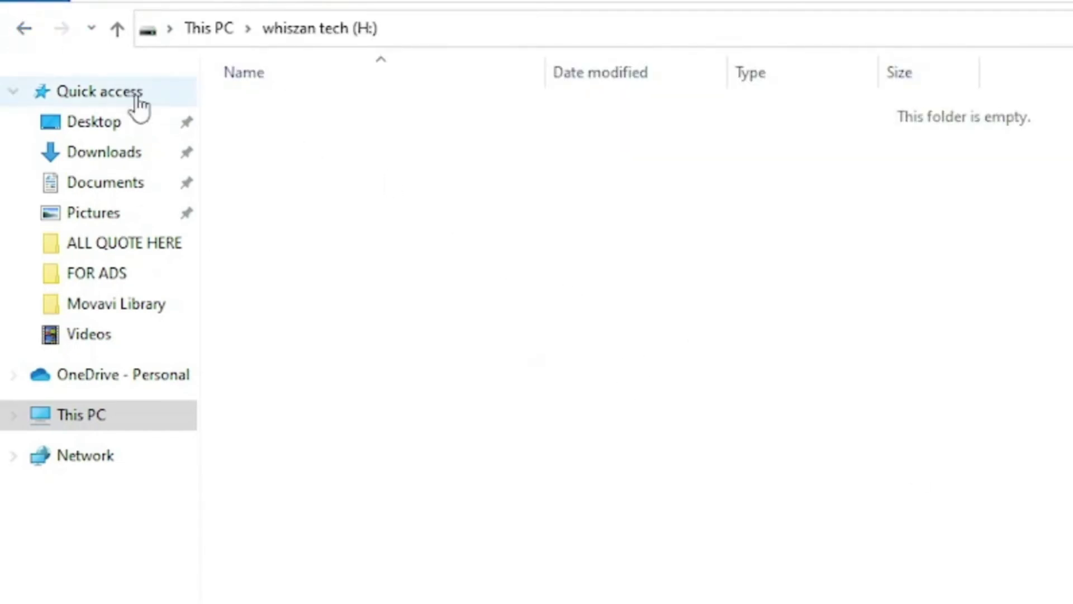
pyautogui.click(24, 27)
pyautogui.doubleClick(713, 331)
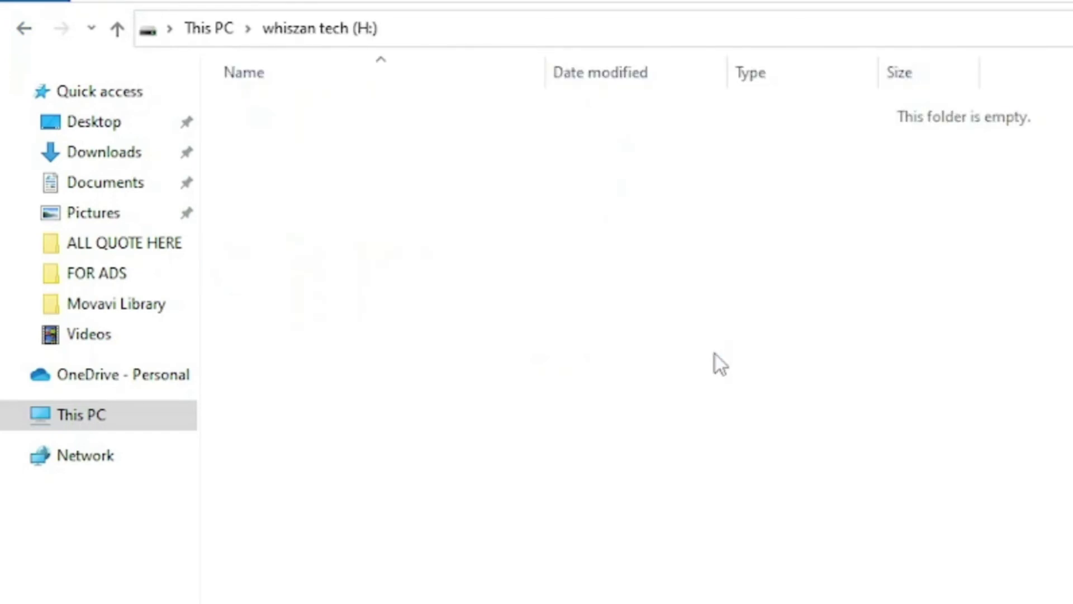
pyautogui.click(23, 27)
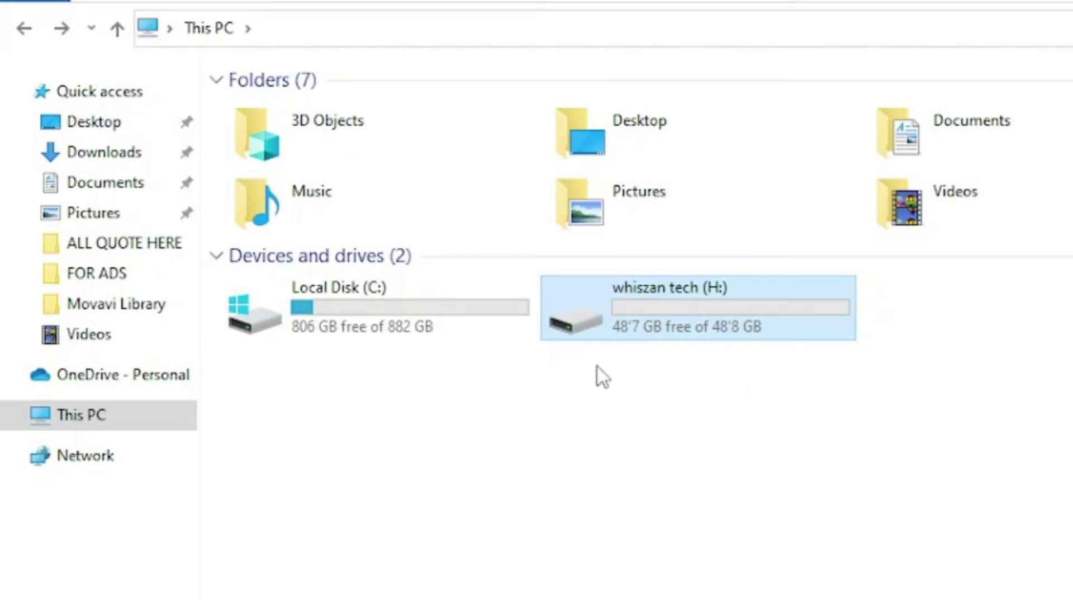
pyautogui.moveTo(520, 397); pyautogui.dragTo(557, 440)
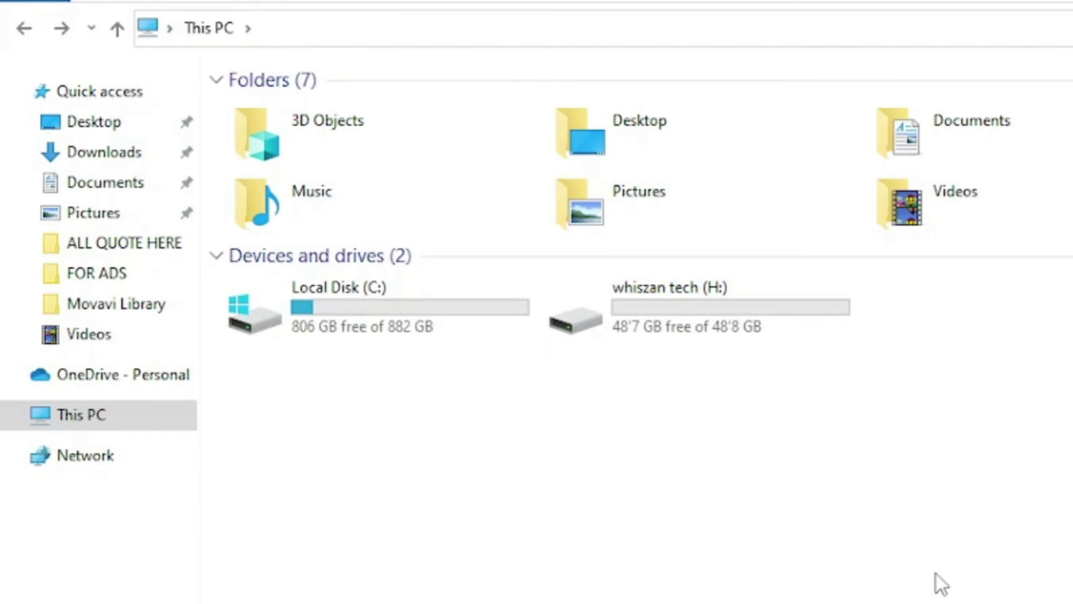